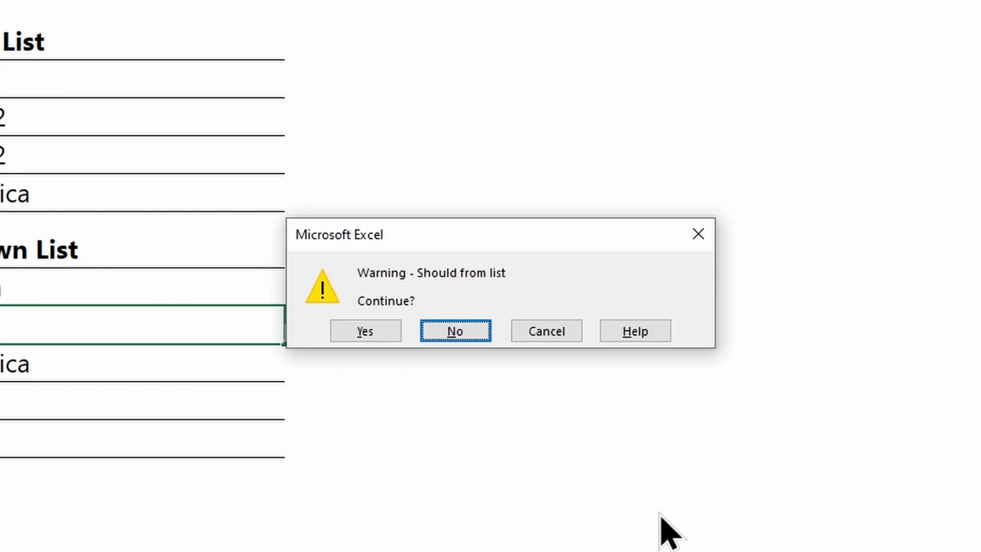
Accept the entry that is not in the drop-down list by continuing past the warning.
left_click(355, 331)
left_click(238, 309)
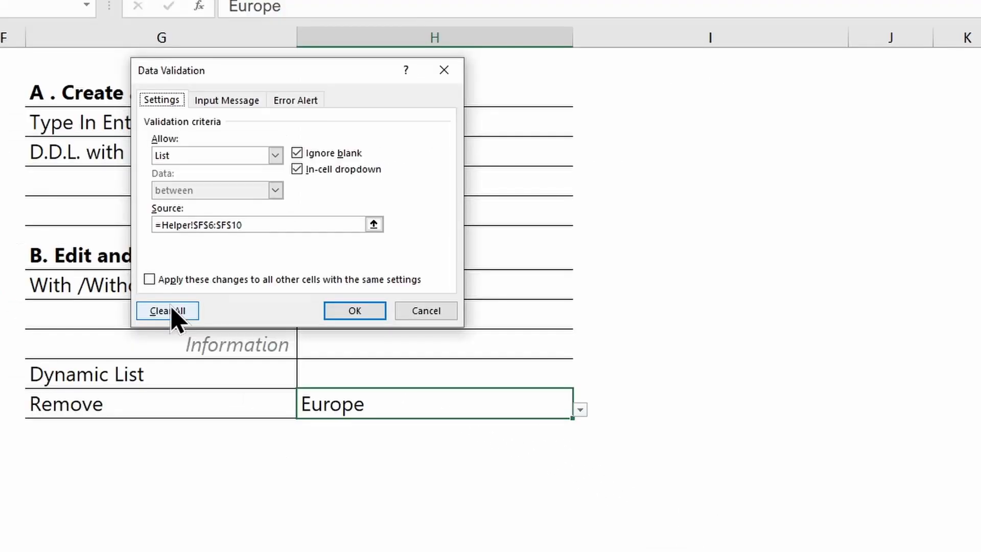
left_click(171, 312)
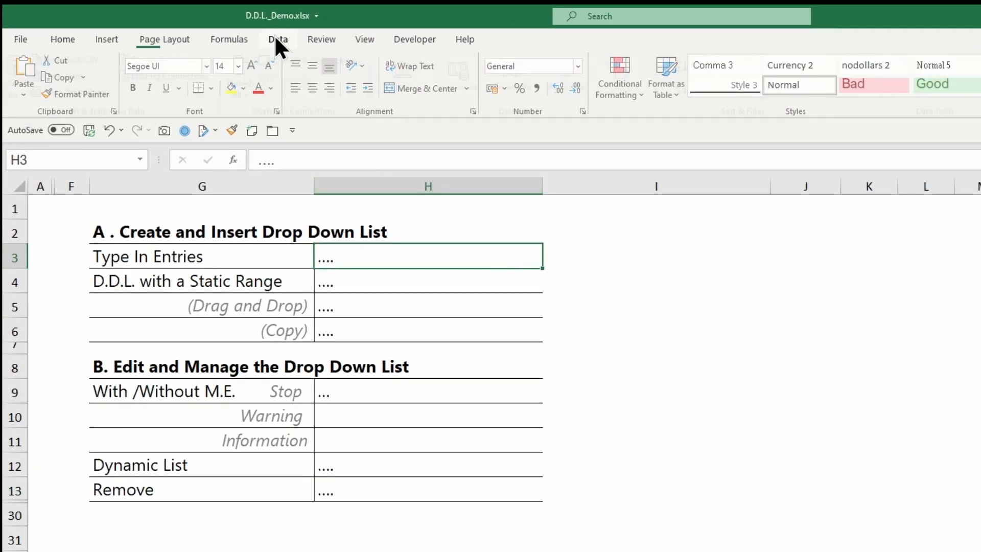
Add list data validation to cell H3 using the typed-in source entries Yes;No.
left_click(275, 36)
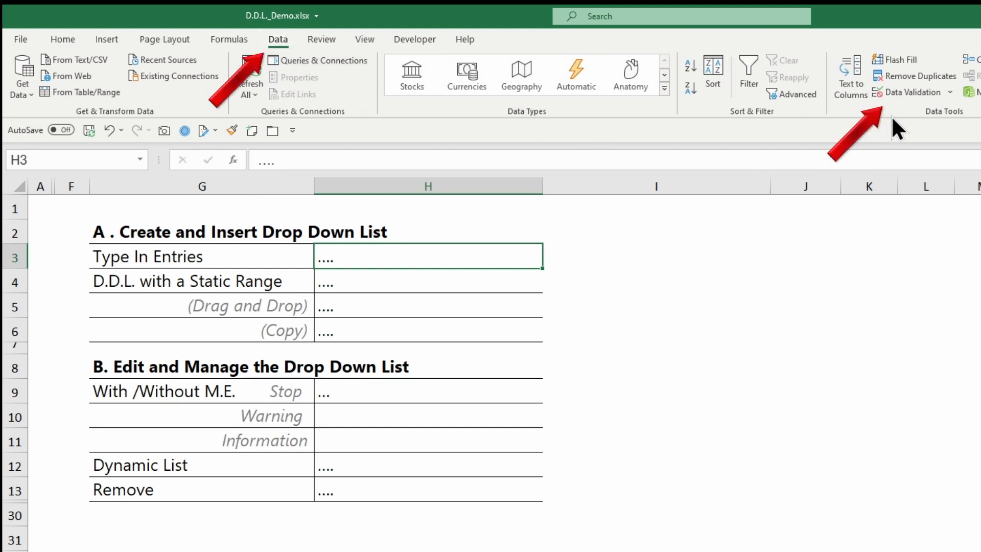
left_click(902, 94)
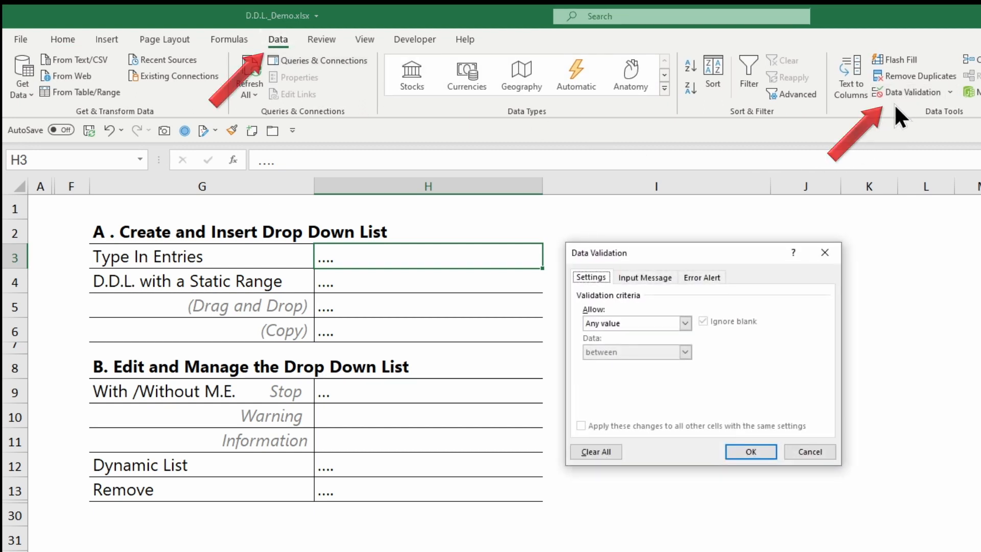
left_click(667, 323)
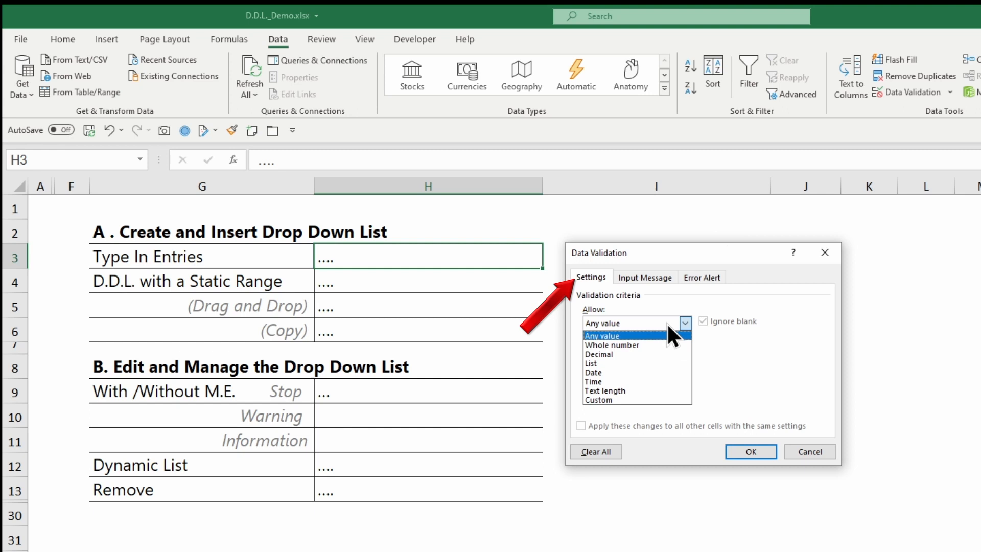
left_click(630, 366)
left_click(630, 380)
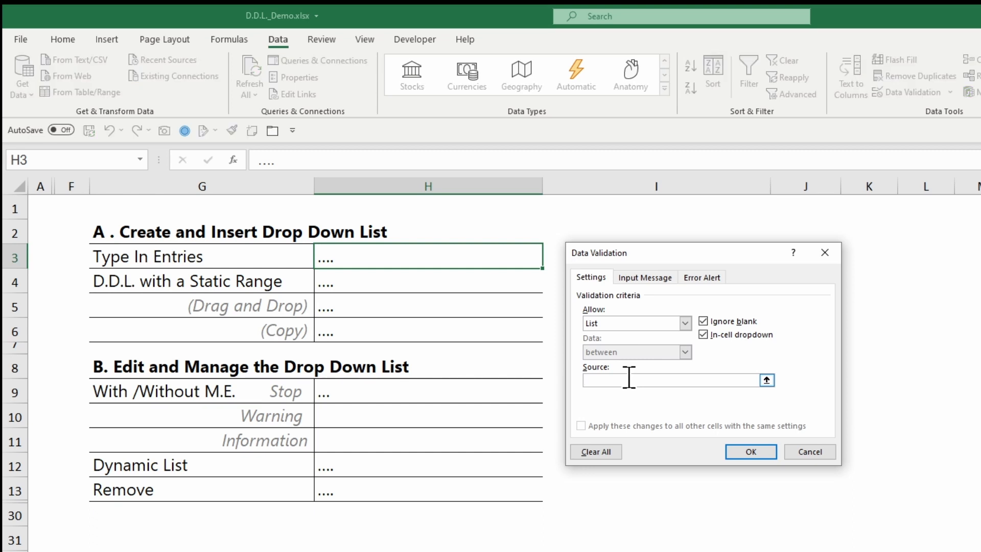
type("Yes;No;Yo")
left_click(747, 452)
Choose No from the drop-down list in cell H3.
left_click(633, 412)
left_click(538, 261)
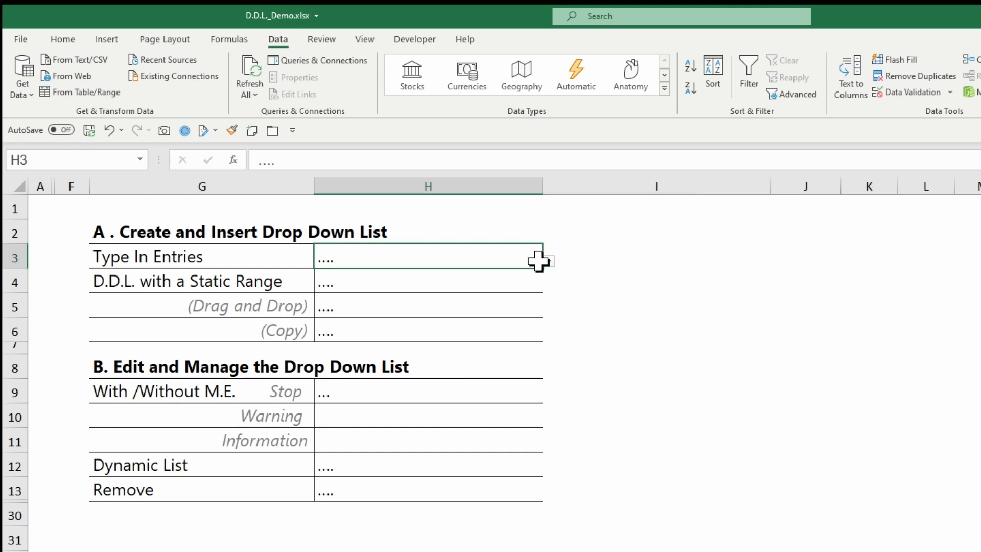
left_click(547, 261)
left_click(528, 284)
left_click(559, 346)
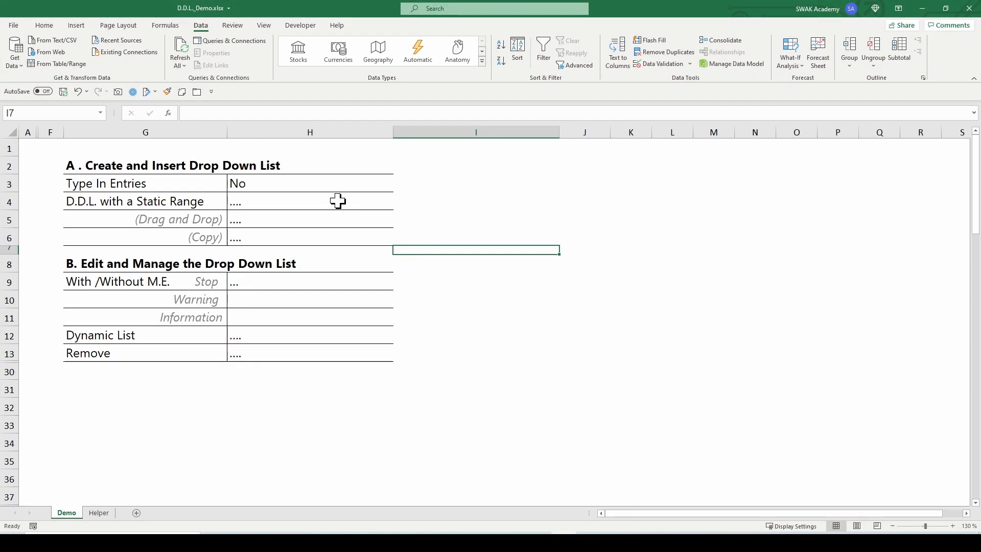
On the Helper sheet, copy the Continent values from B6 downward into the Remove Duplicates section starting at F6.
left_click(338, 201)
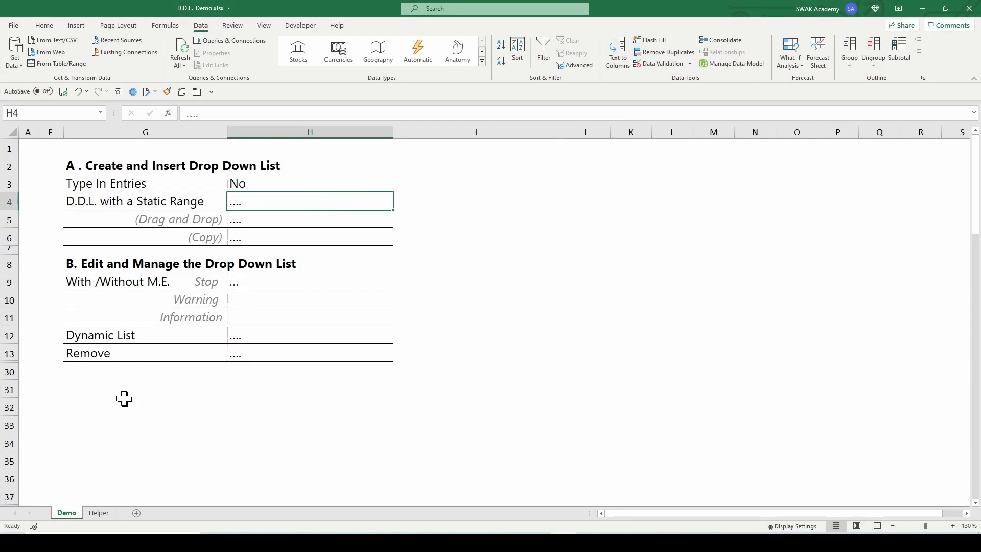
left_click(102, 514)
left_click(60, 215)
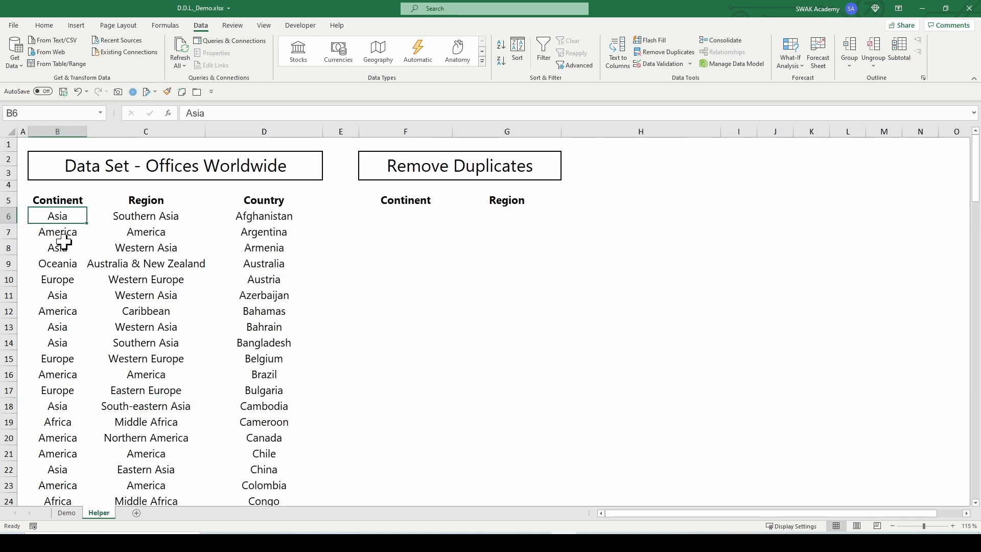
key("ctrl+shift+Down")
key("ctrl+c")
key("ctrl+Up")
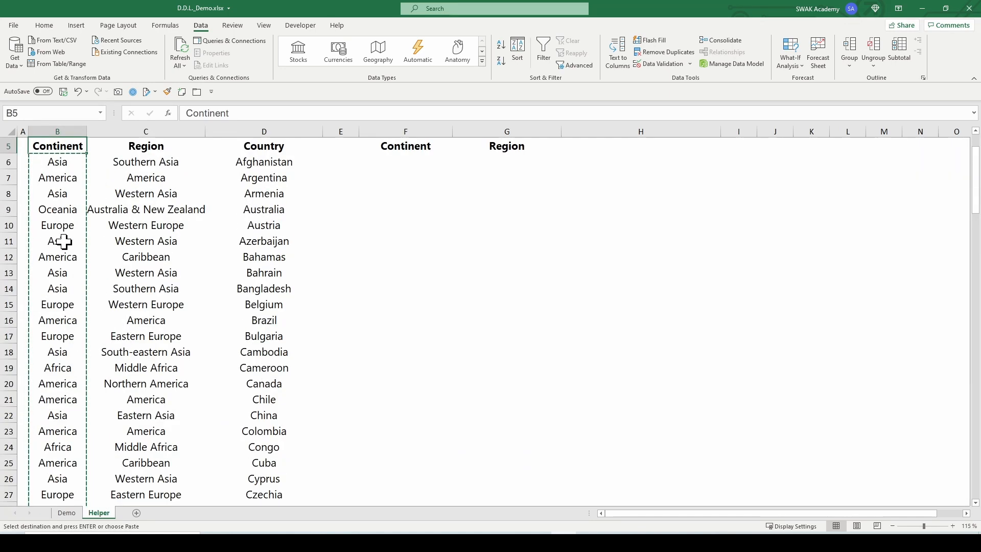
left_click(406, 161)
key("ctrl+v")
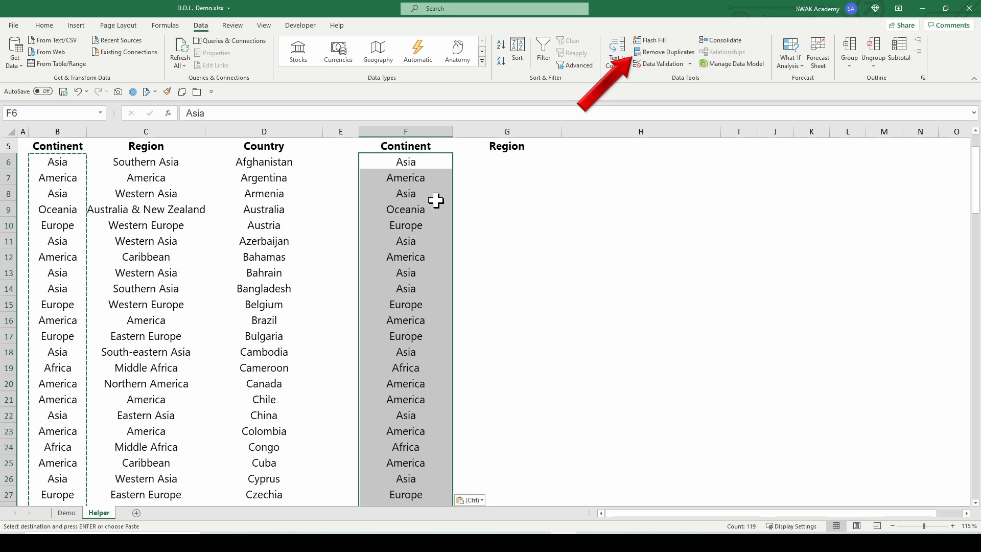
Remove duplicates from the pasted Continent column, continuing with the current selection only.
left_click(649, 52)
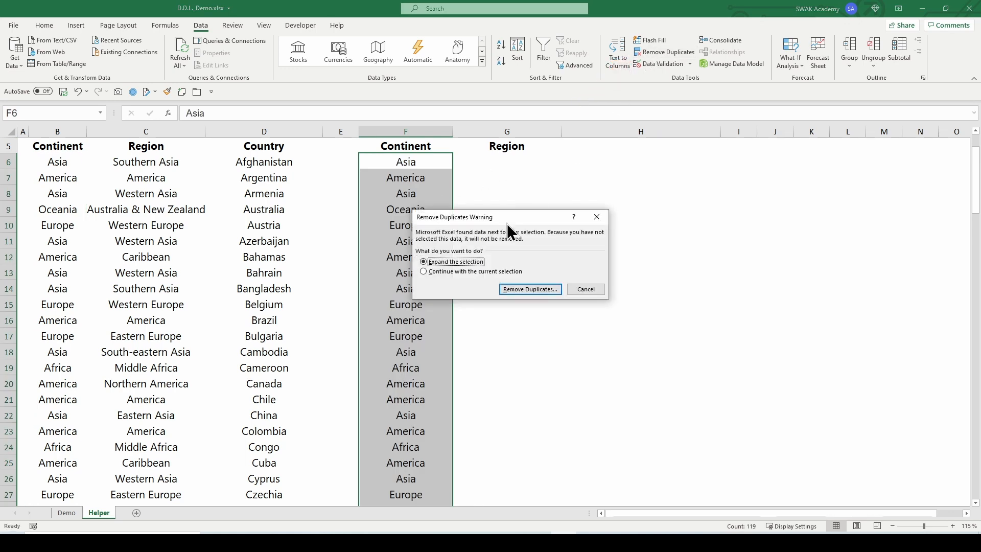
left_click(424, 271)
left_click(511, 289)
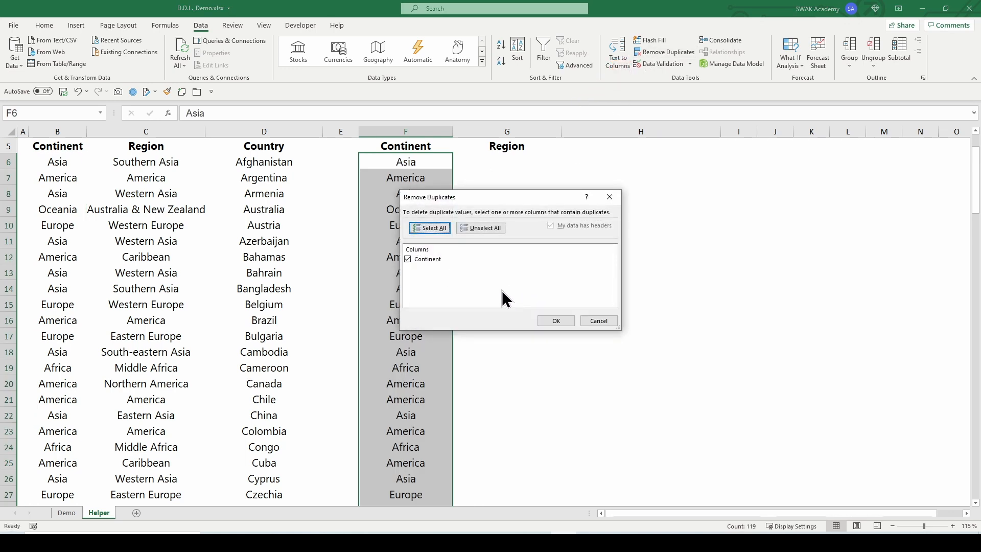
left_click(555, 321)
left_click(504, 302)
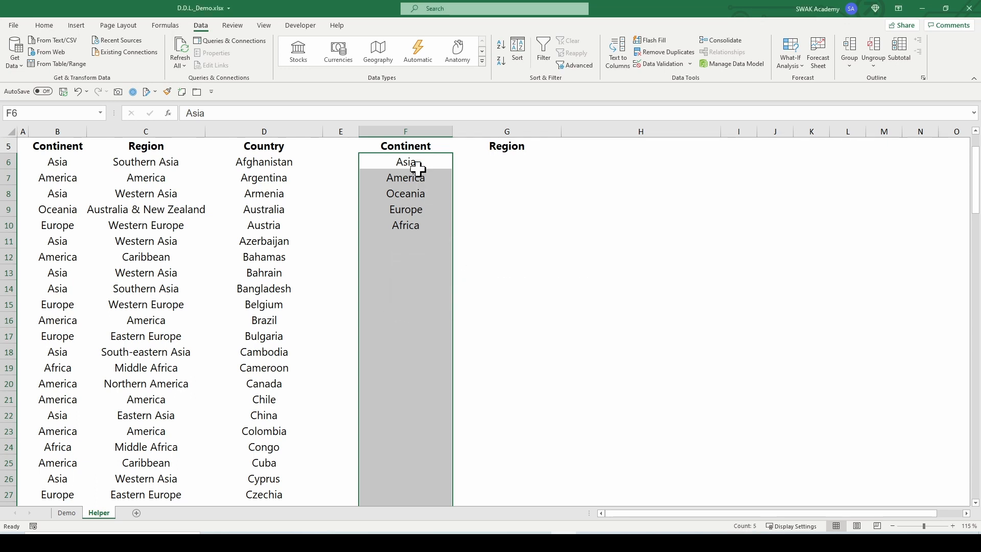
Sort the unique continents in F6:F10 from A to Z, continuing with the current selection only.
left_click_drag(407, 164, 401, 224)
scroll(409, 205, "up", 2)
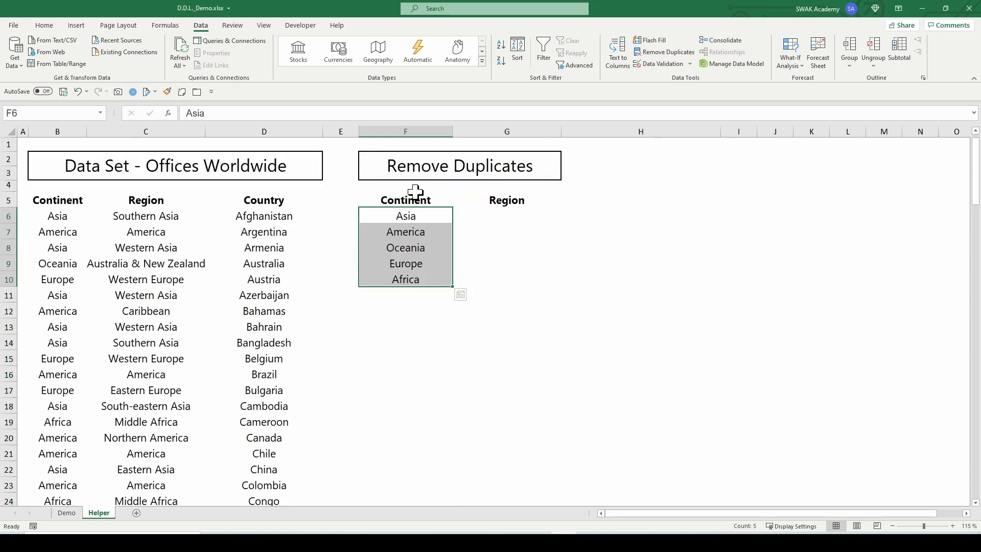
left_click(501, 45)
left_click(522, 274)
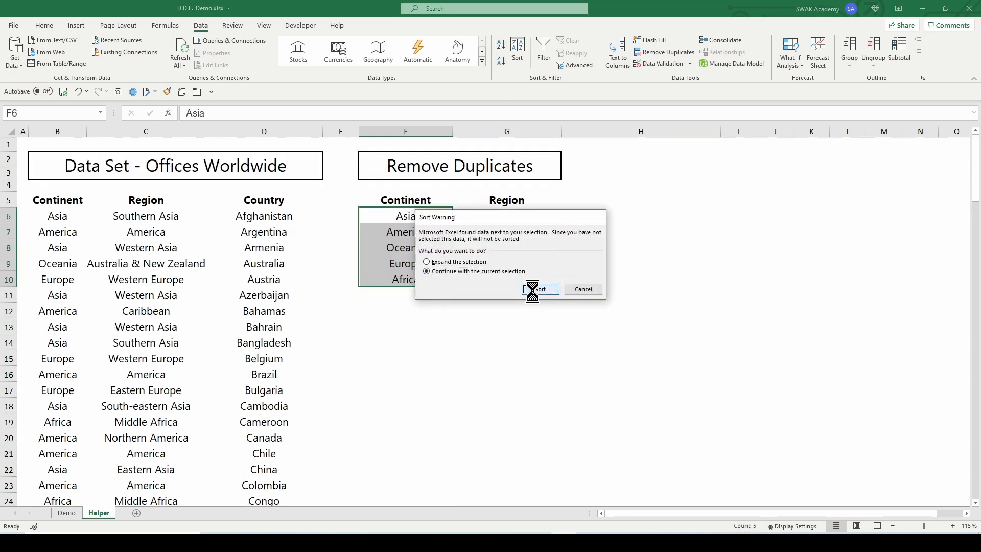
left_click(537, 289)
left_click(493, 309)
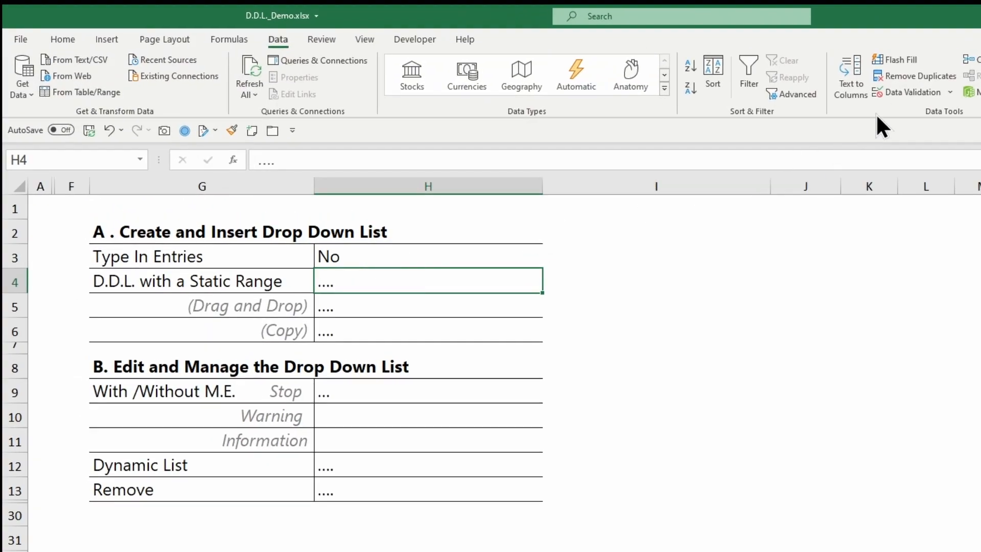
Add list data validation to Demo cell H4 with the source =Helper!$F$6:$F$10.
left_click(901, 92)
left_click(664, 323)
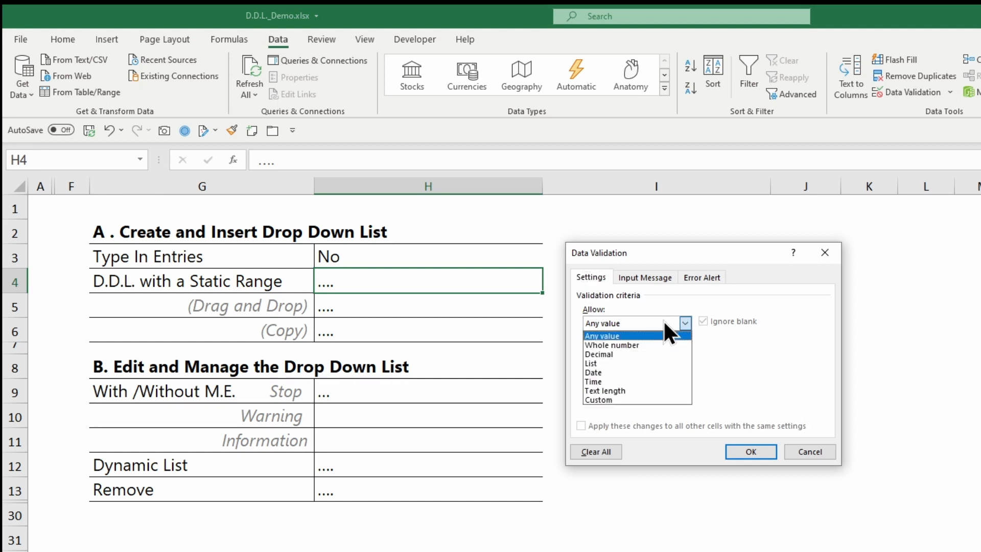
left_click(620, 361)
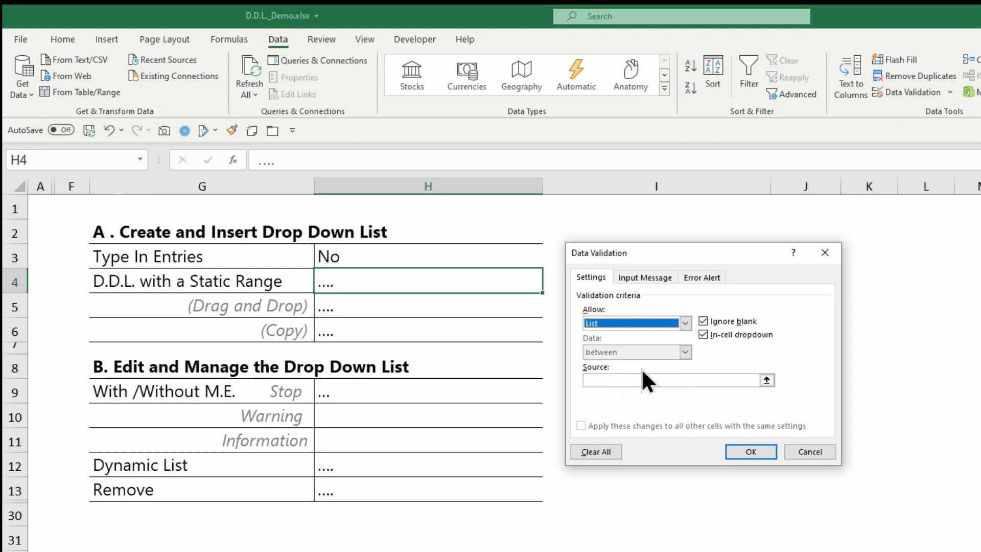
left_click(767, 380)
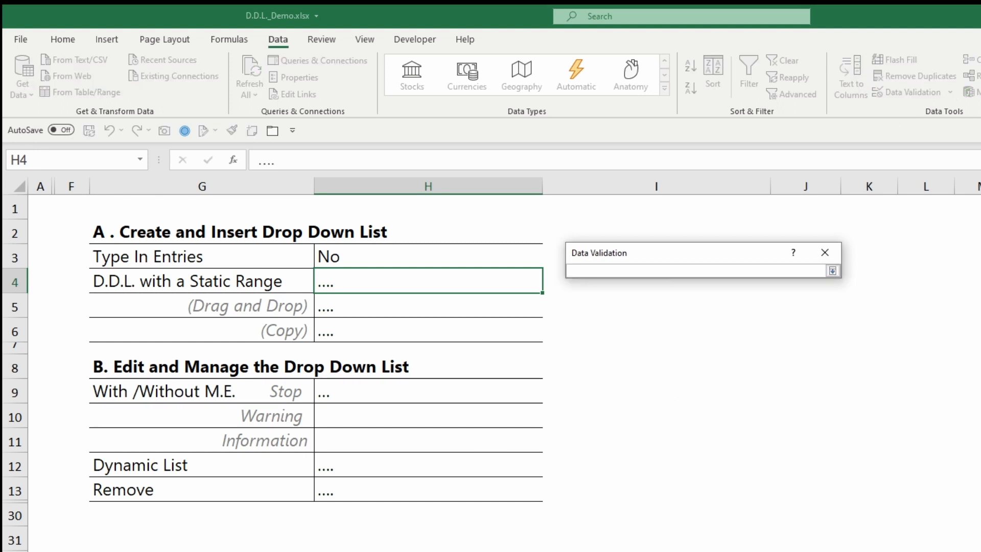
key("ctrl+Page_Down")
left_click_drag(155, 301, 149, 387)
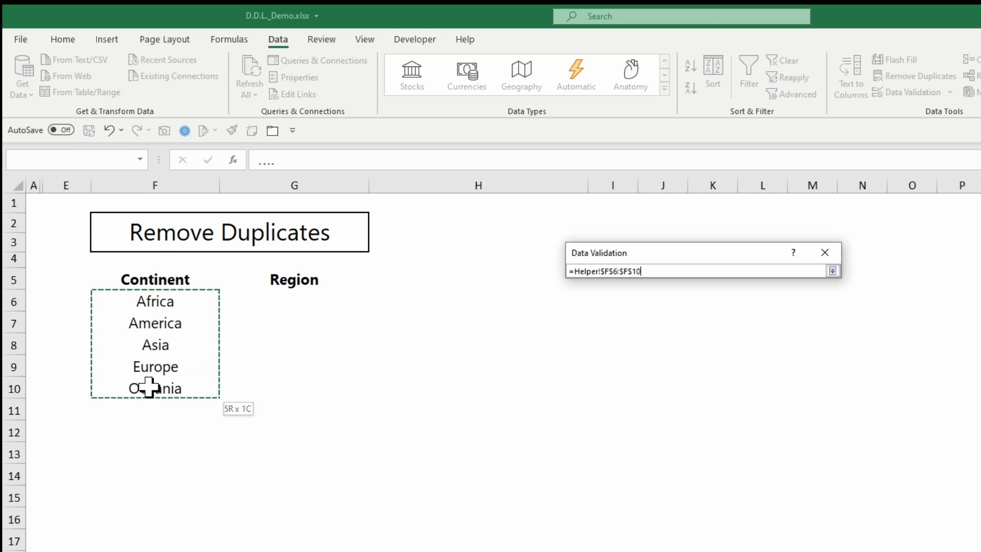
key("Return")
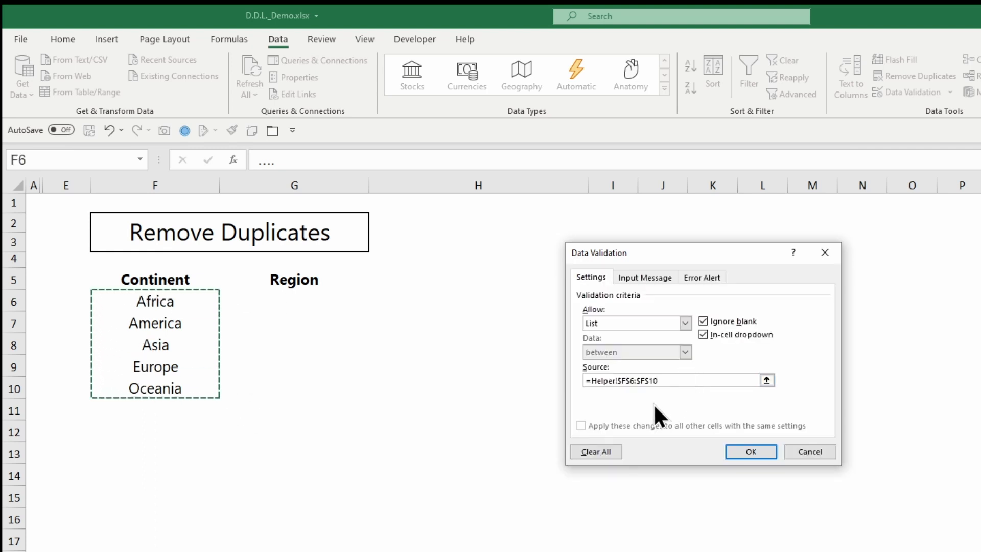
left_click(751, 452)
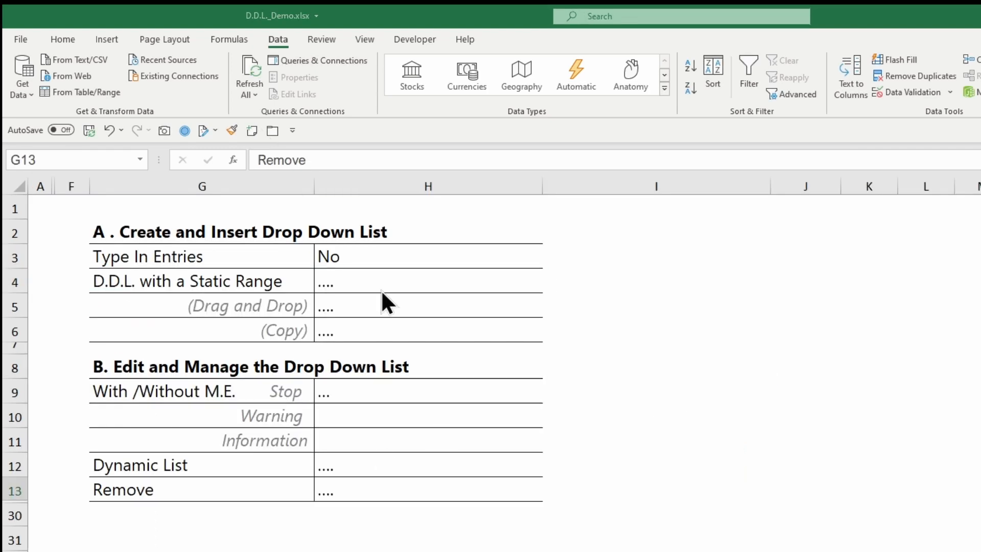
Choose America from the drop-down list in H4 and fill the cell down to H5.
left_click(533, 287)
left_click(548, 287)
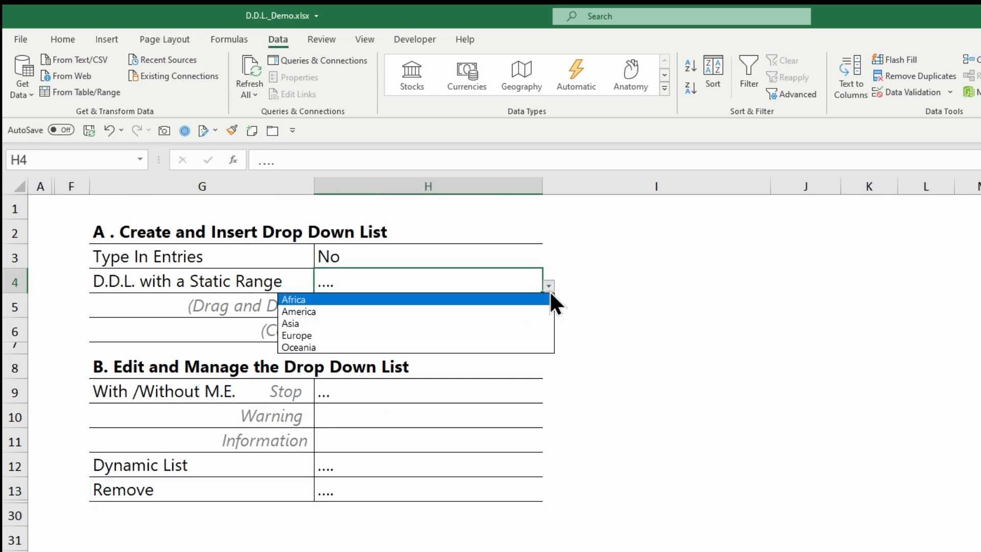
left_click(539, 312)
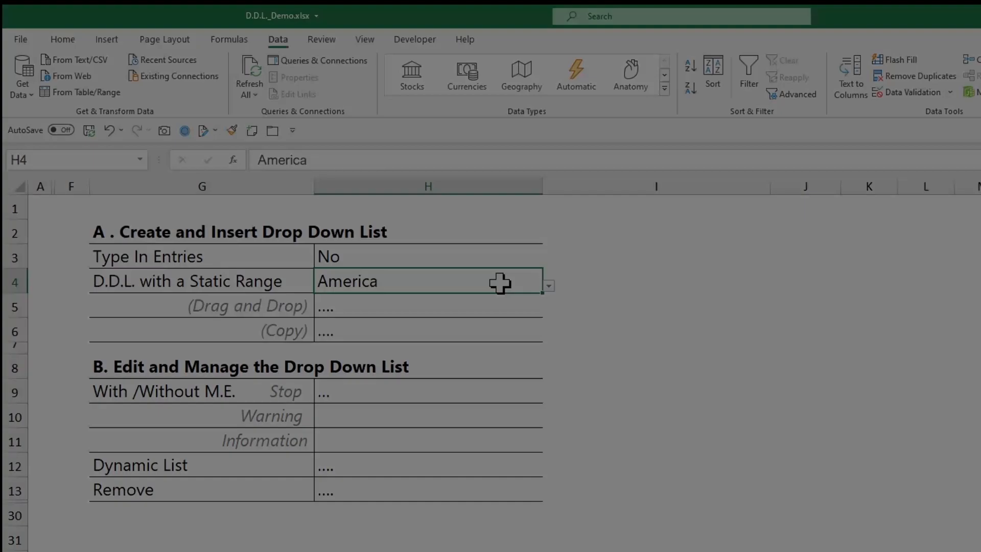
left_click_drag(543, 294, 543, 313)
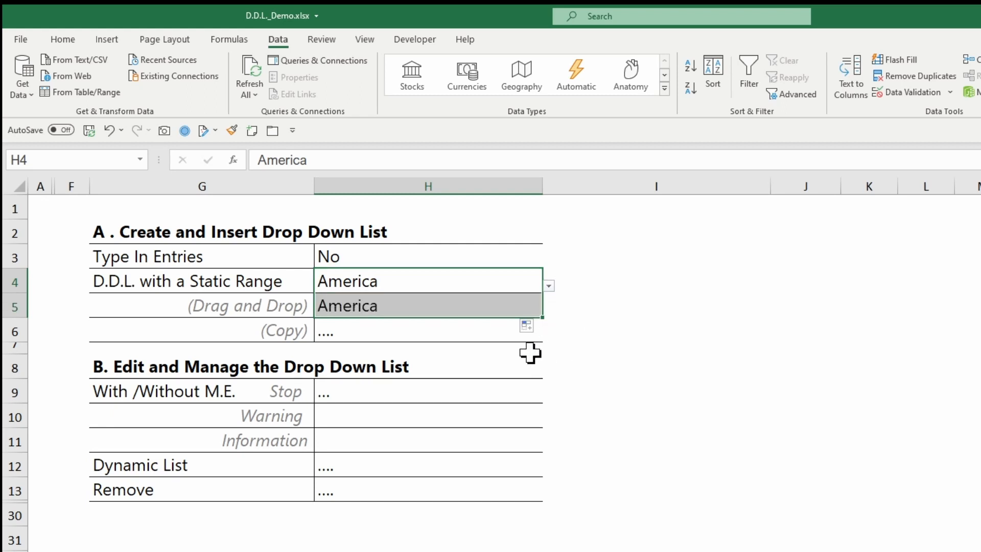
Copy the drop-down cell H4 to H6 and check the list choices there.
left_click(482, 281)
key("ctrl+c")
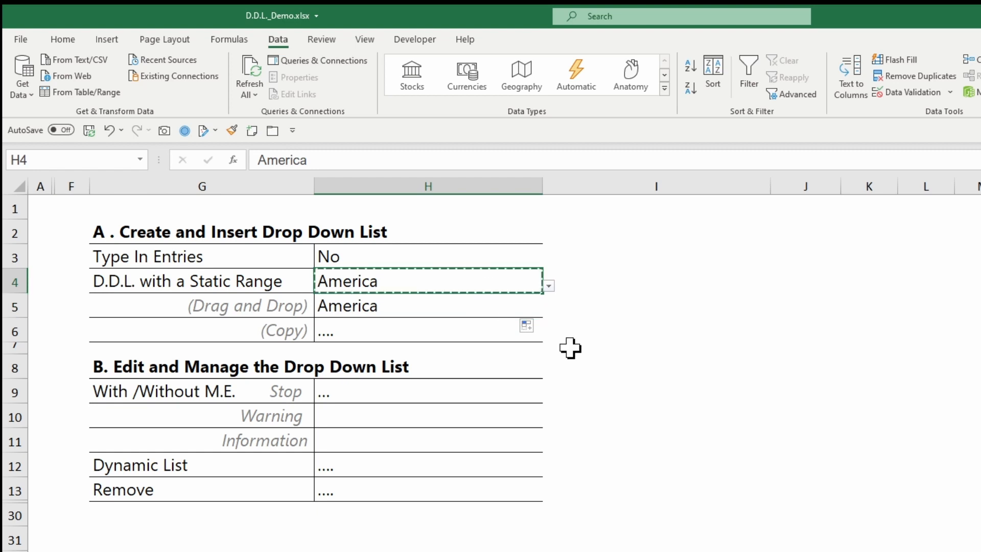
left_click(480, 332)
key("ctrl+v")
left_click(549, 336)
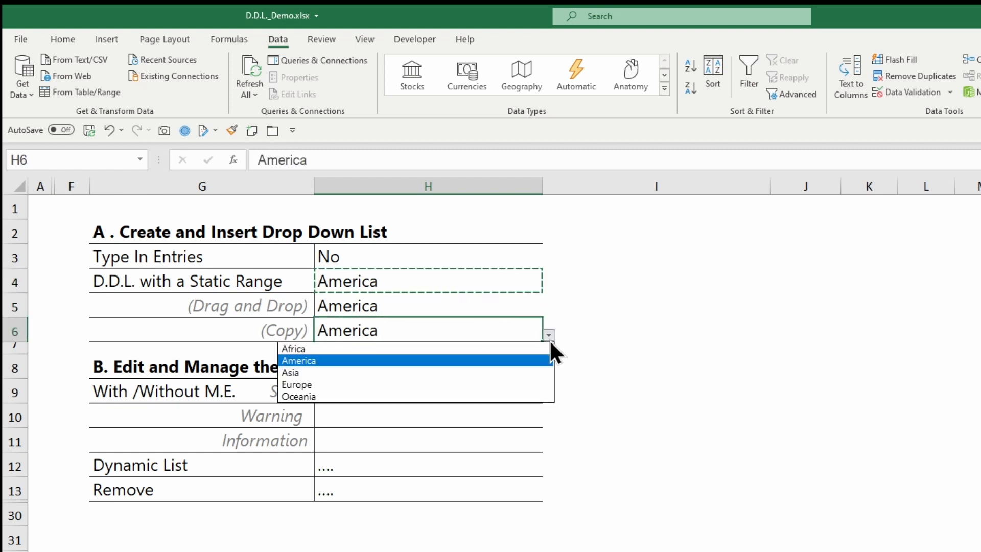
left_click(549, 336)
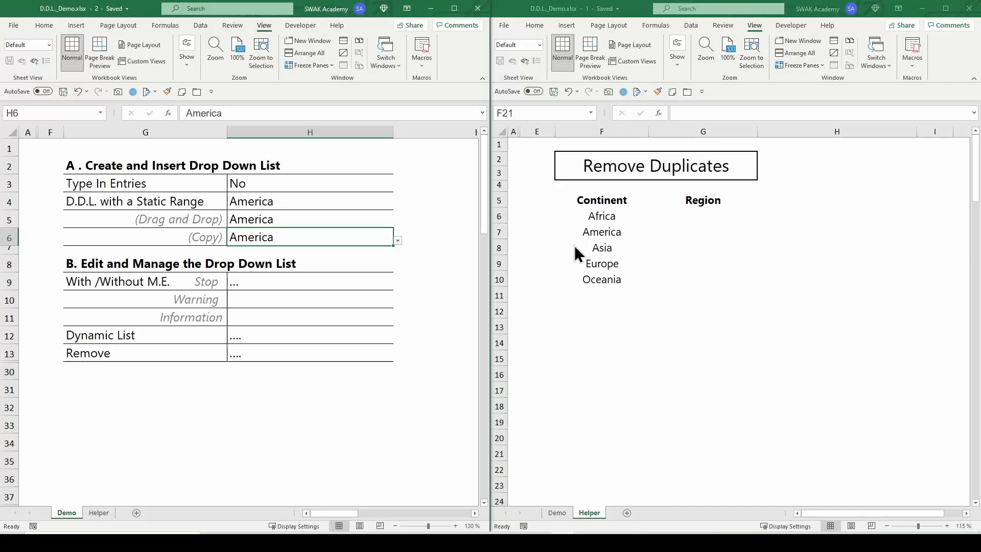
Enter Test 1 in cell F11, directly below the Continent list on the Helper sheet.
left_click(602, 294)
type("Test 1")
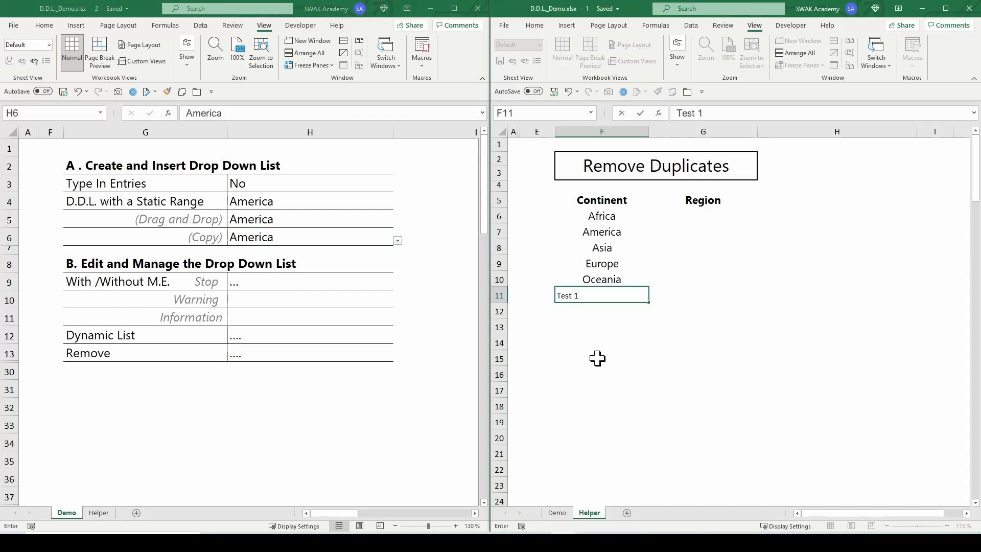
key("Return")
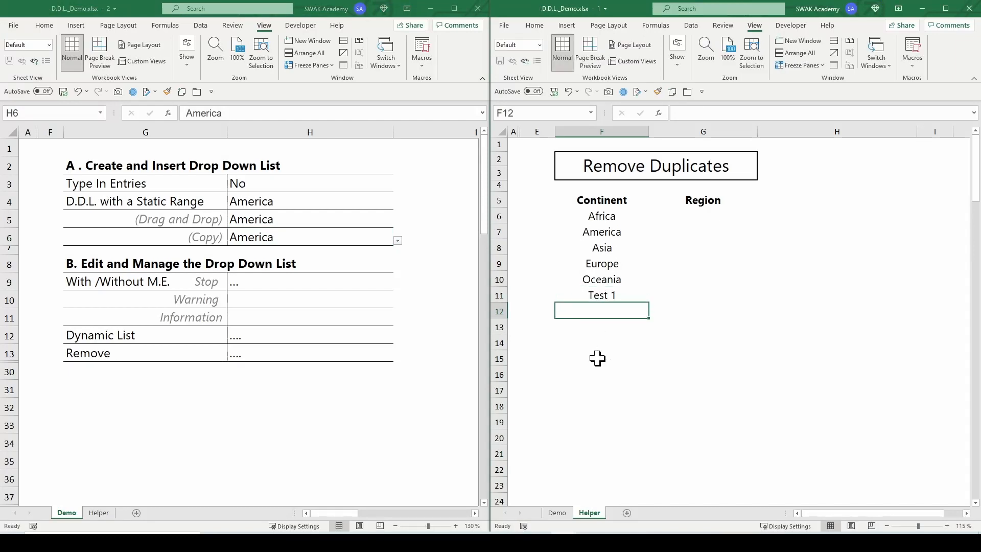
Check the drop-down choices in cells H6 and H4 on the Demo sheet for the added entry.
left_click(399, 240)
left_click(400, 241)
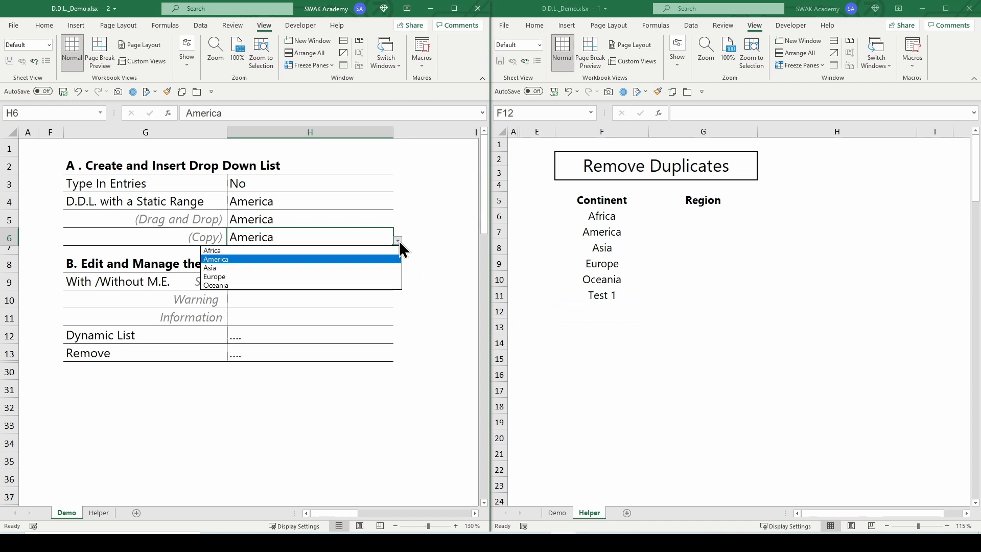
left_click(400, 242)
left_click(386, 206)
left_click(398, 205)
left_click(397, 206)
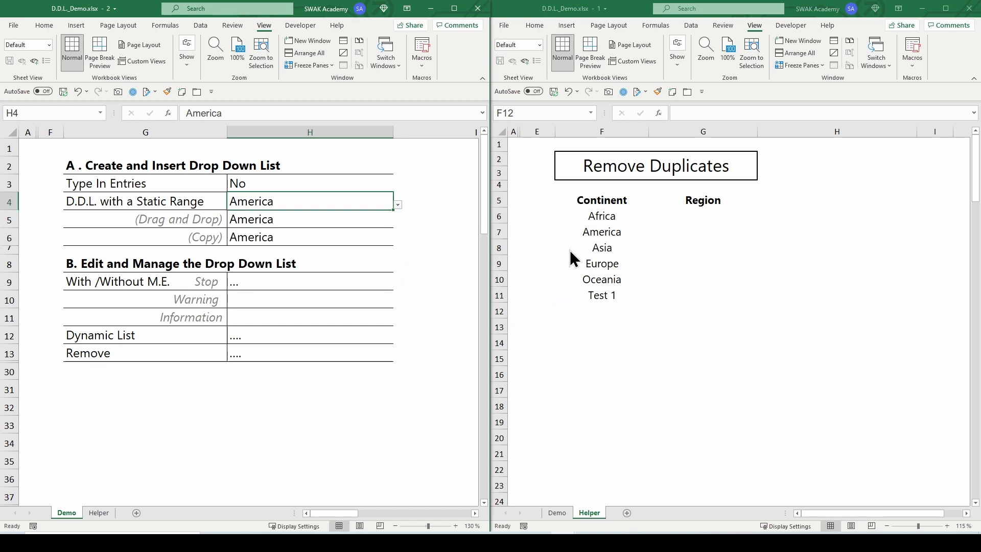
Insert a row above Asia in the Helper sheet's Continent list and enter Test 2 in cell F8.
left_click(573, 254)
left_click(496, 247)
right_click(496, 247)
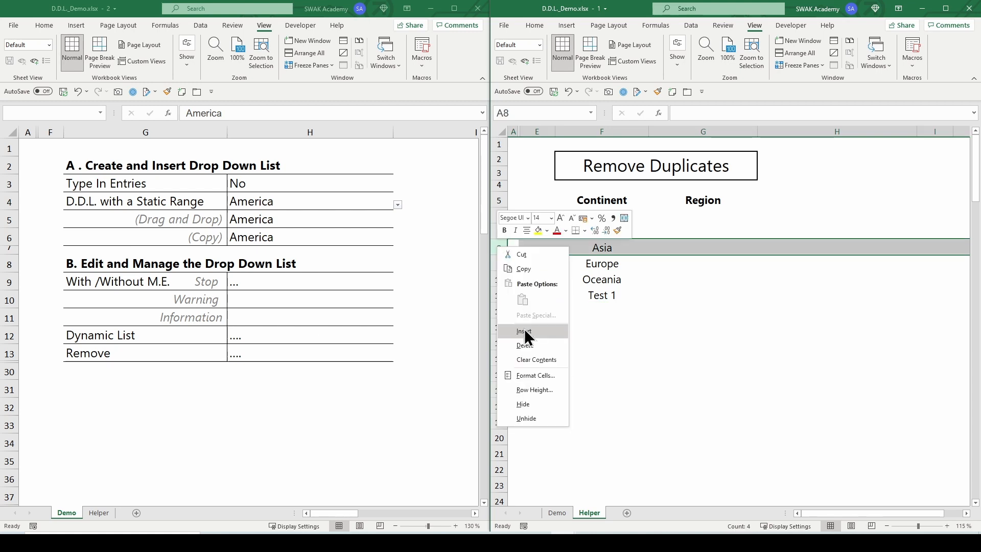
left_click(525, 332)
type("Test 2")
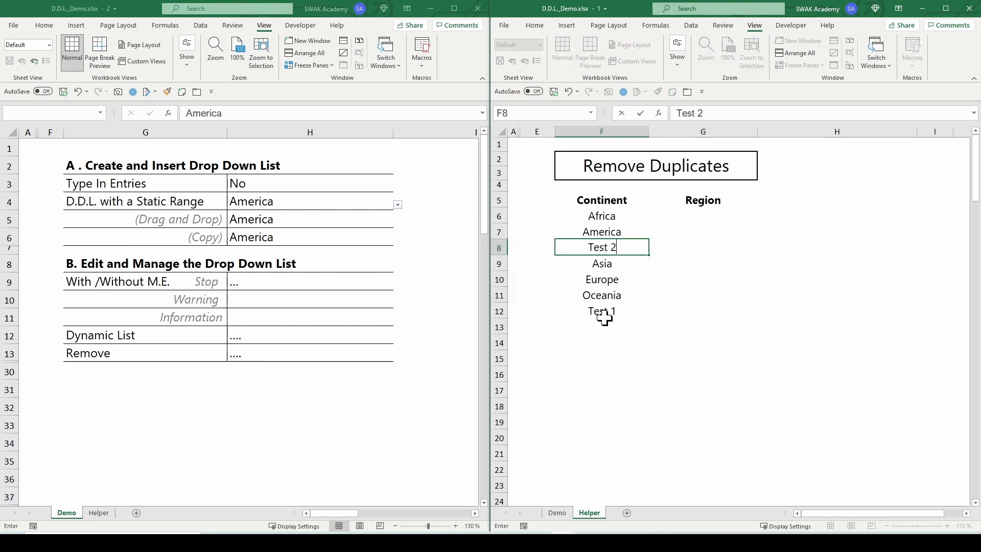
key("Return")
Choose Test 2 from the drop-down lists in cells H4 and H5 of the Demo sheet.
left_click(398, 206)
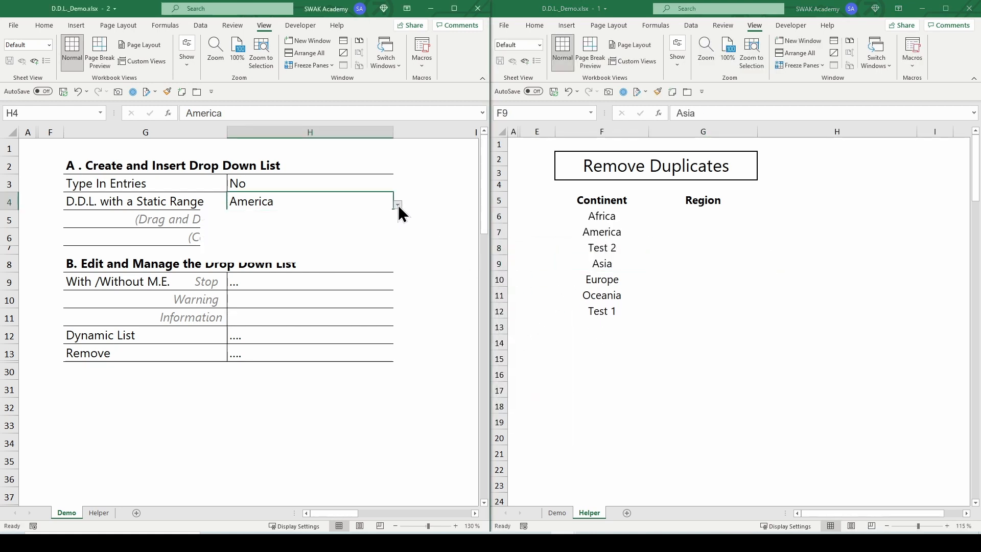
left_click(387, 232)
left_click(388, 225)
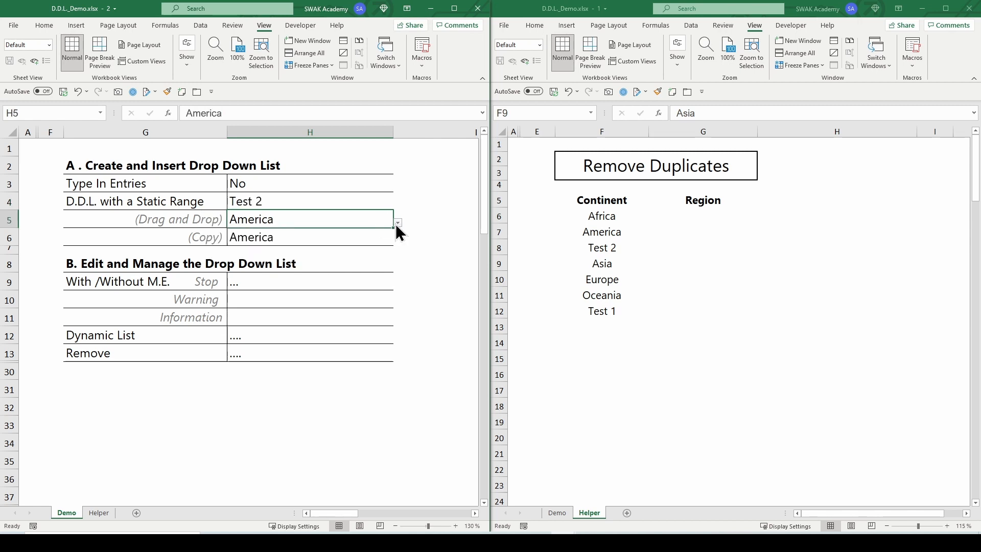
left_click(398, 224)
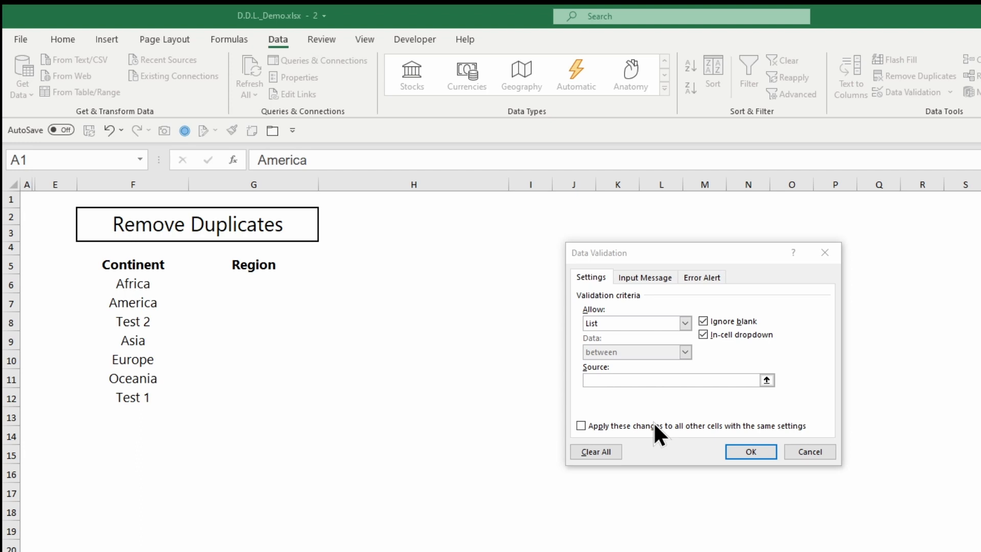
Set the source of H6's validation list to the named range Continent and check the drop-down choices.
key("F3")
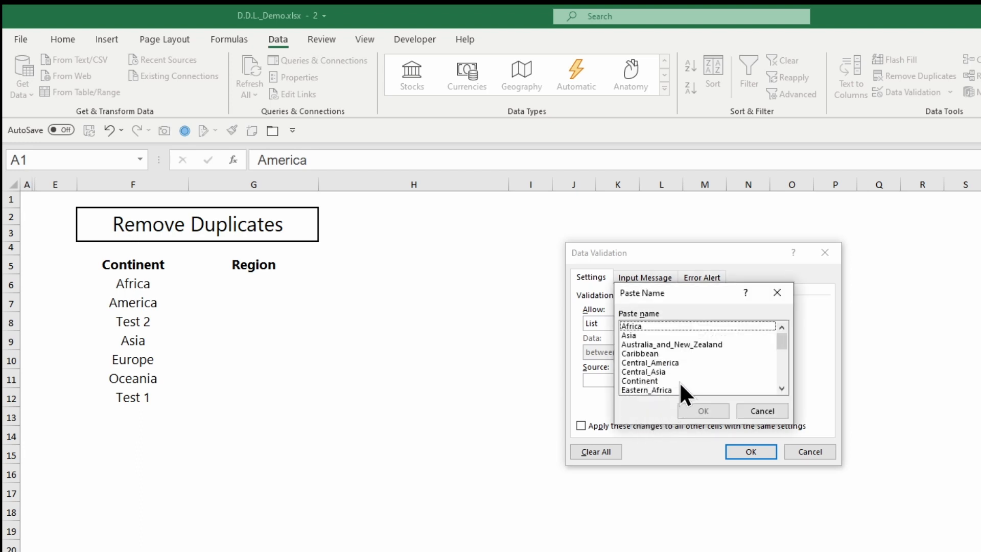
left_click(655, 381)
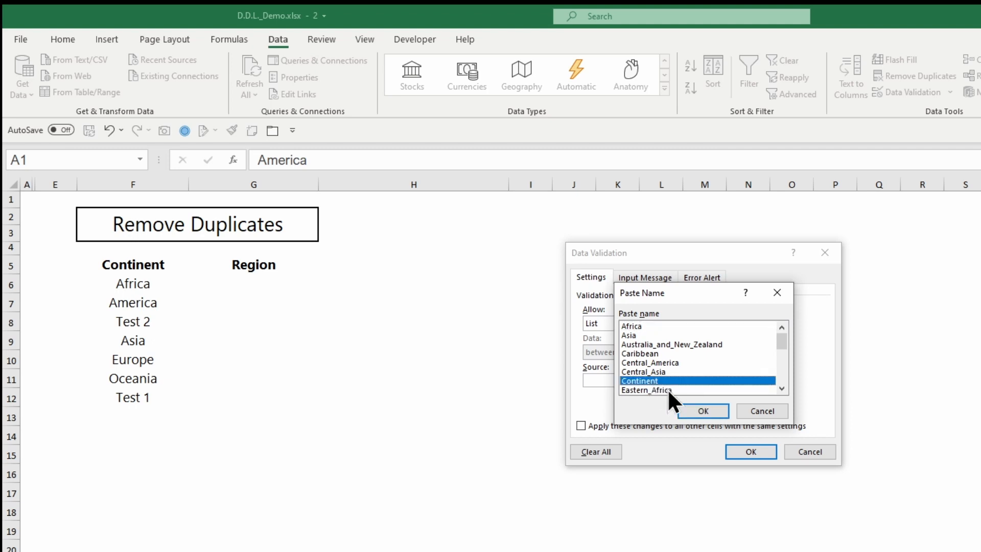
left_click(700, 412)
left_click(746, 449)
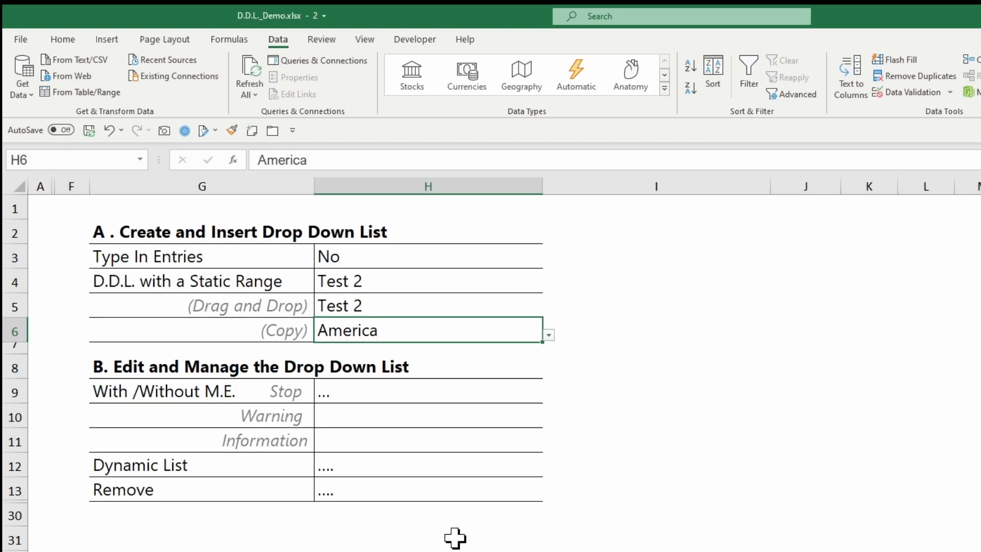
left_click(550, 336)
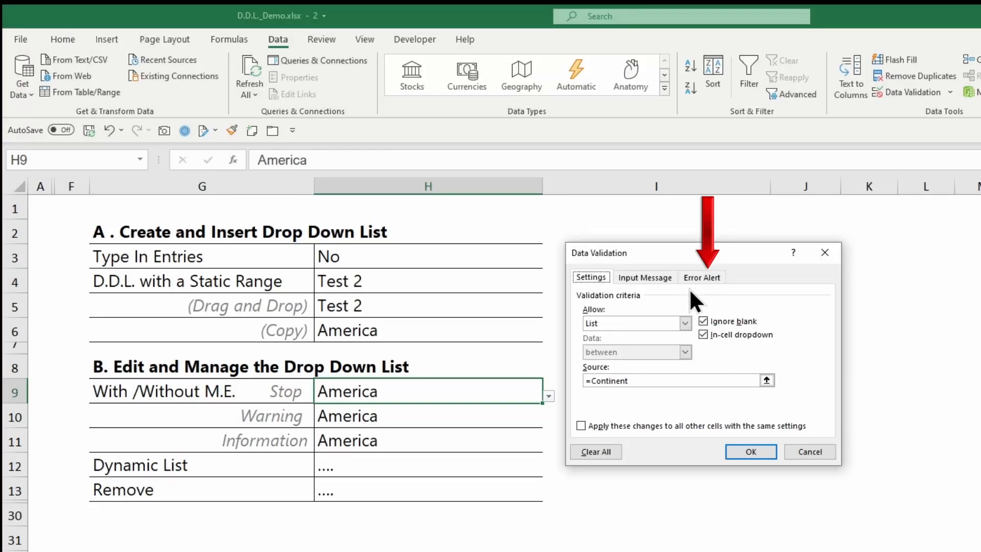
Give H9's data validation a Stop-style error alert with the message "Stop - Pick from list".
left_click(702, 278)
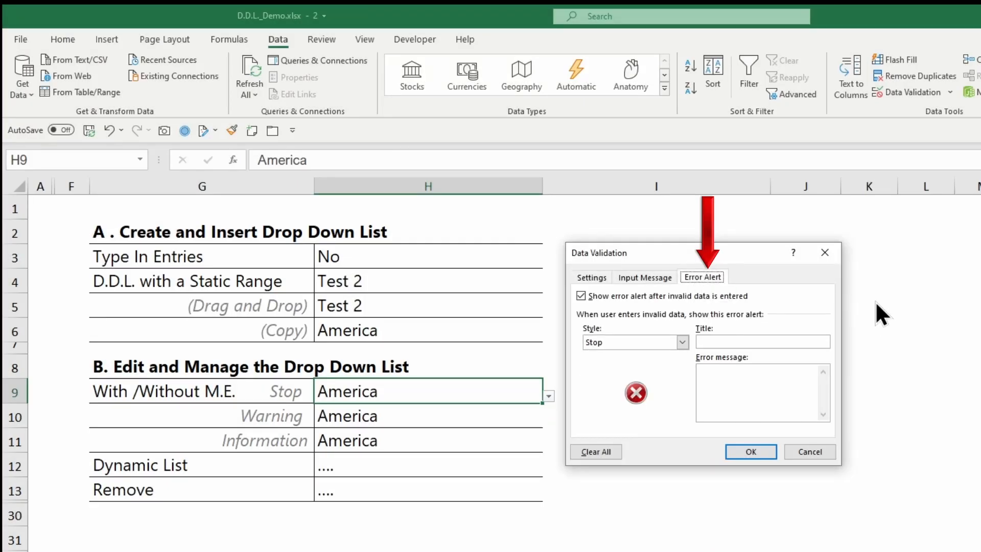
left_click(683, 343)
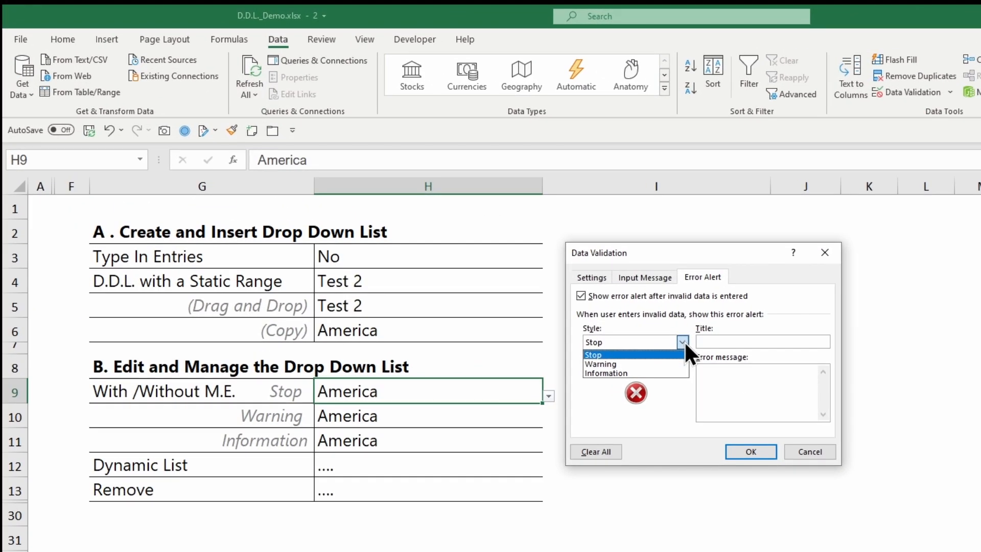
left_click(661, 355)
left_click(728, 375)
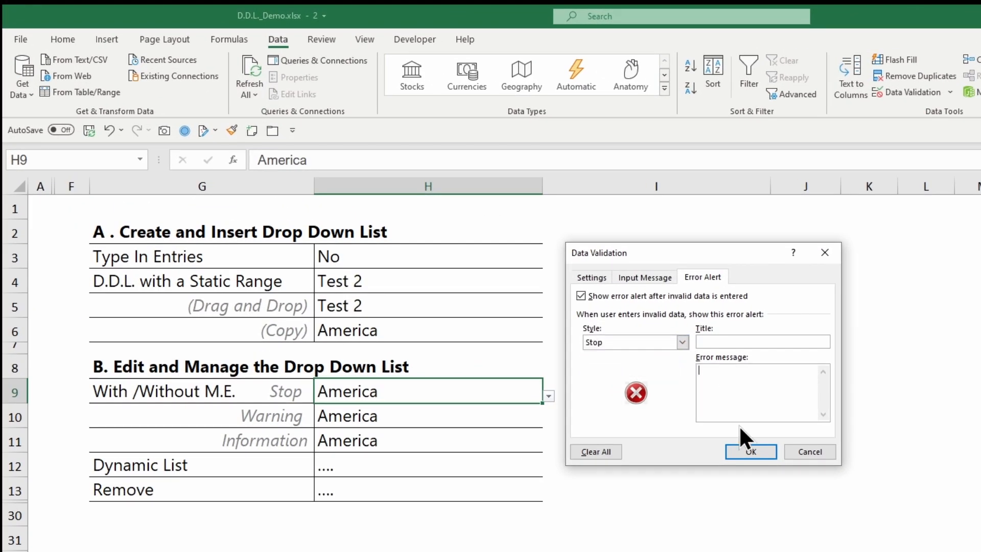
type("Stop - Pick from list")
left_click(755, 452)
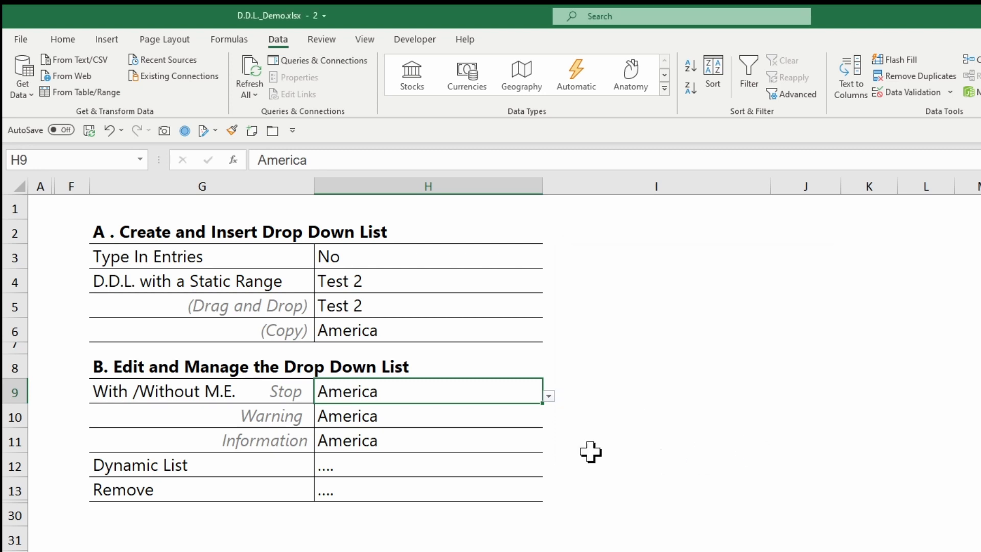
Try the off-list entry tet in H9, retry, and choose Africa from its drop-down list instead.
type("tet")
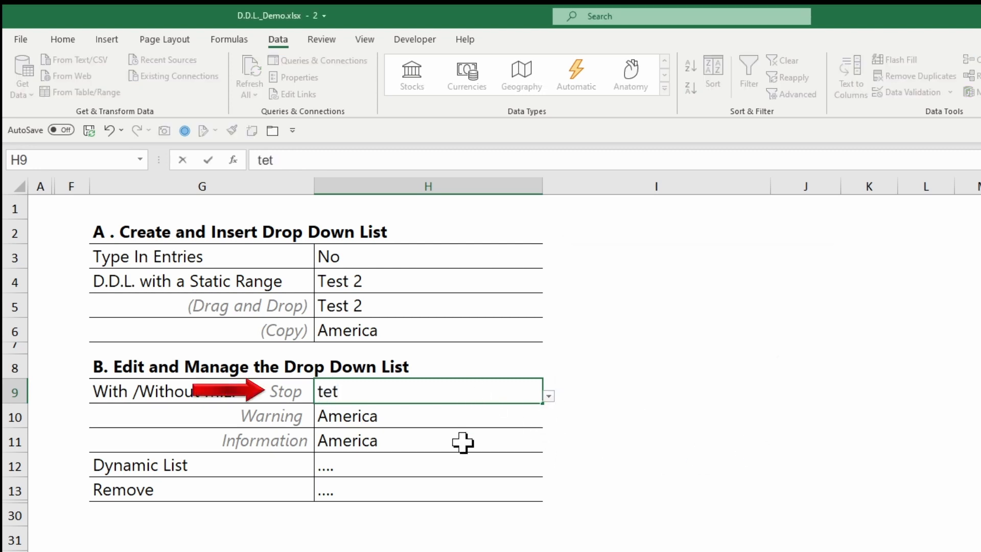
key("Return")
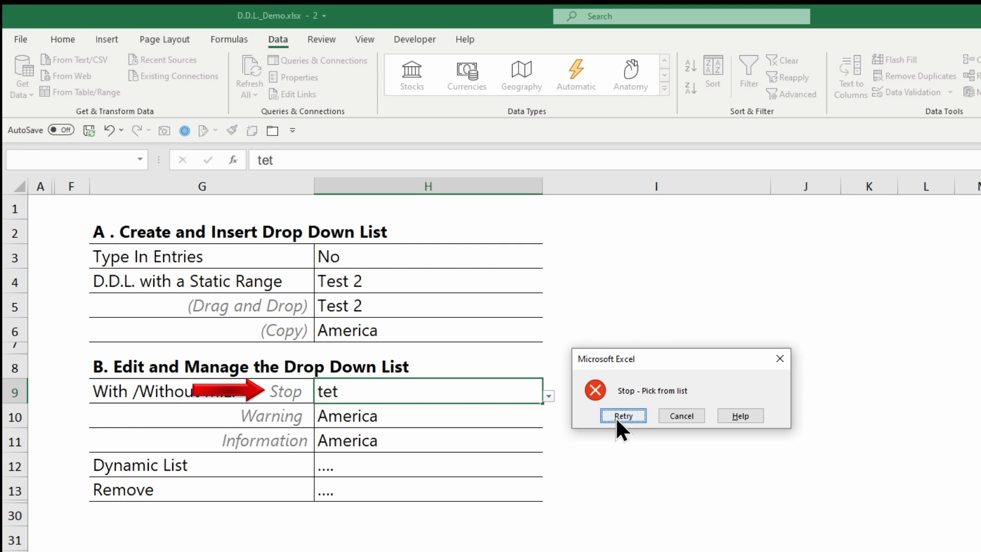
left_click(623, 416)
key("BackSpace")
left_click(548, 396)
left_click(524, 419)
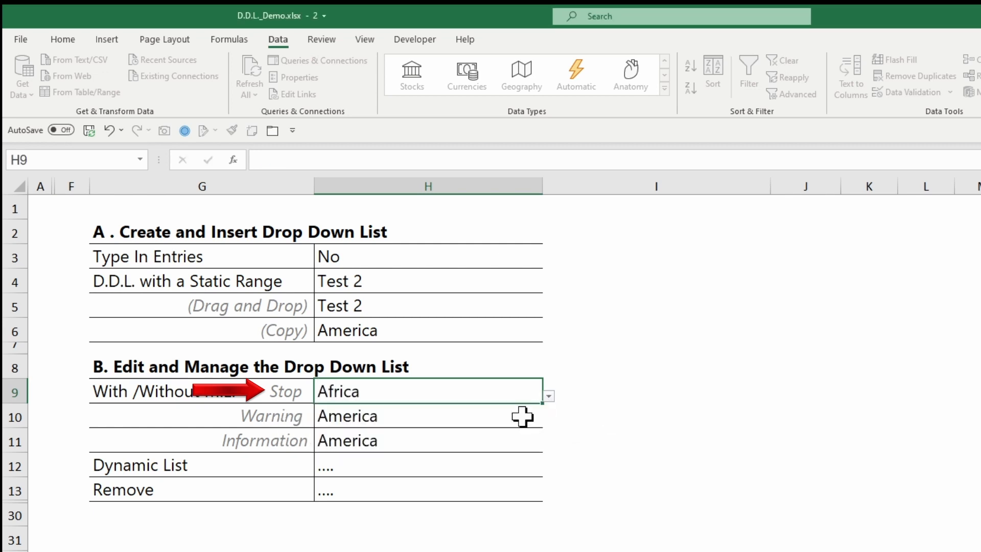
key("Return")
Enter the off-list value Test in the Warning cell H10 and choose to continue with it.
type("Test")
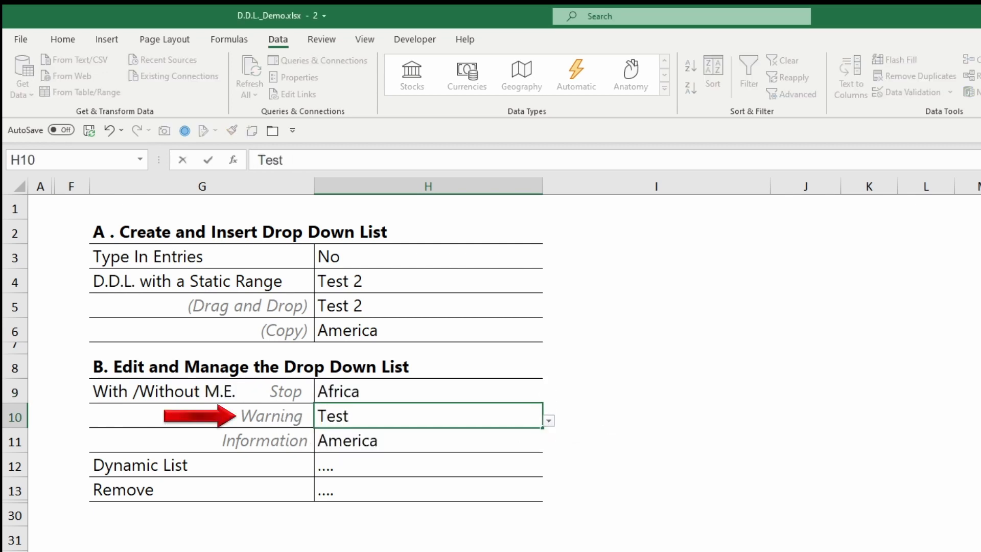
key("Return")
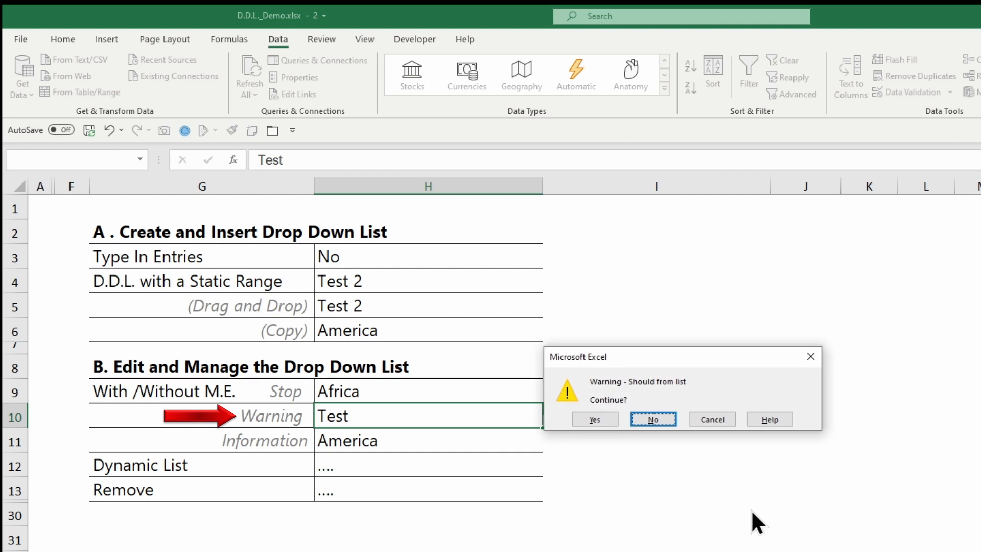
left_click(587, 416)
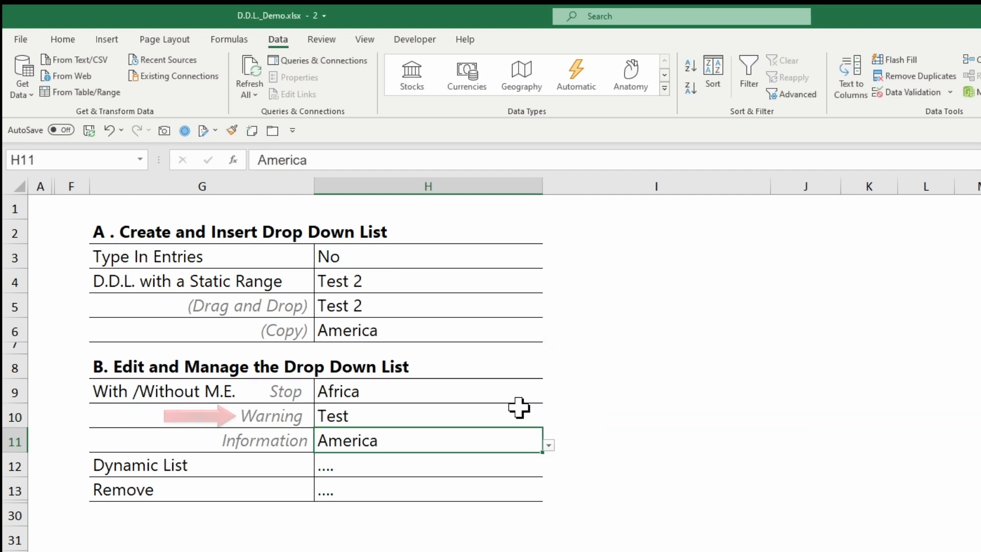
Enter the off-list value Test in the Information cell H11 and accept the alert.
type("Test")
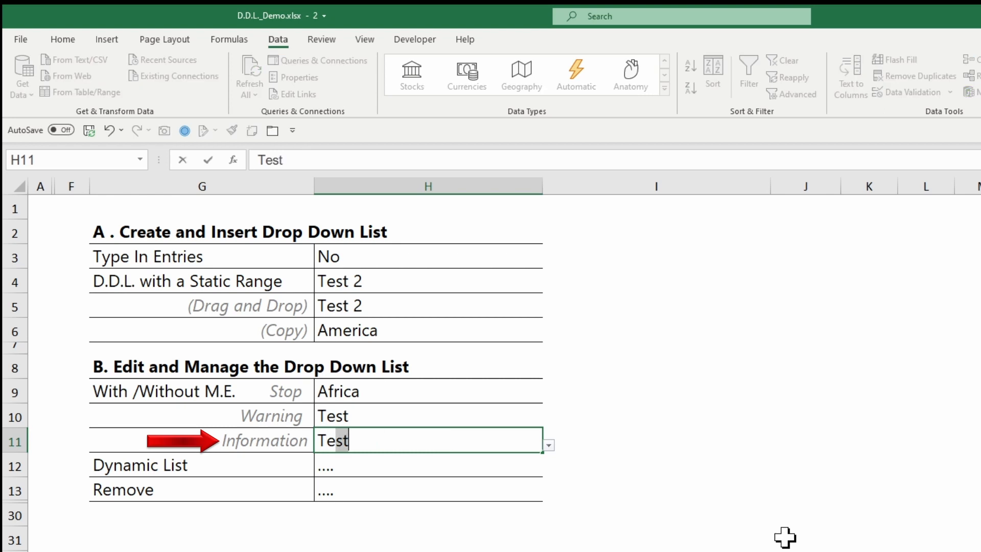
key("Return")
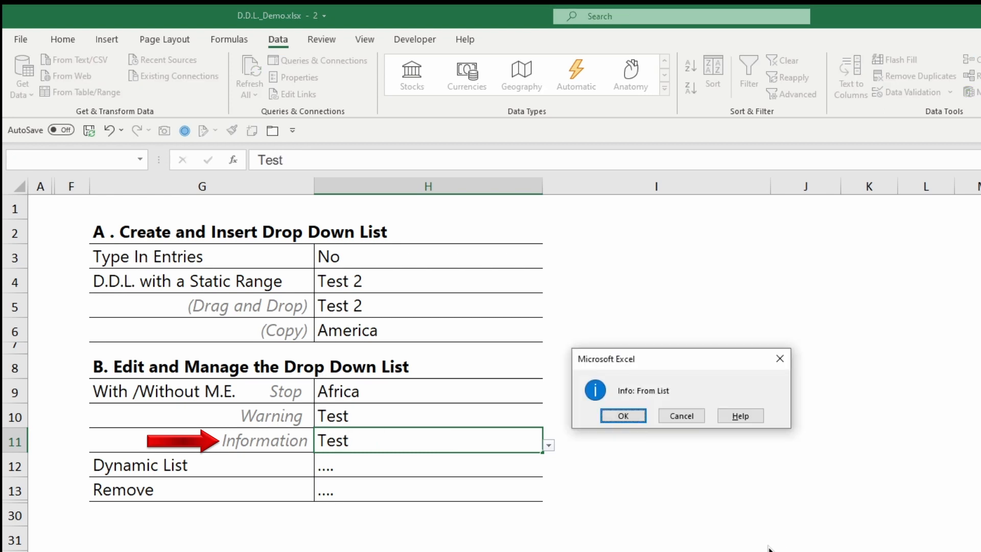
left_click(624, 414)
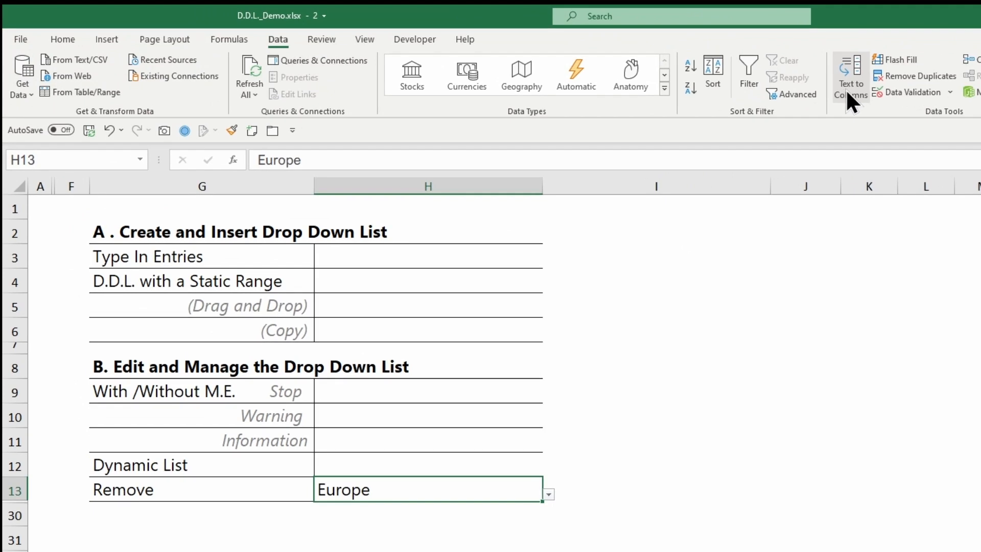
Clear all data validation settings from cell H13 to remove its drop-down list, and delete the cell's content.
left_click(907, 98)
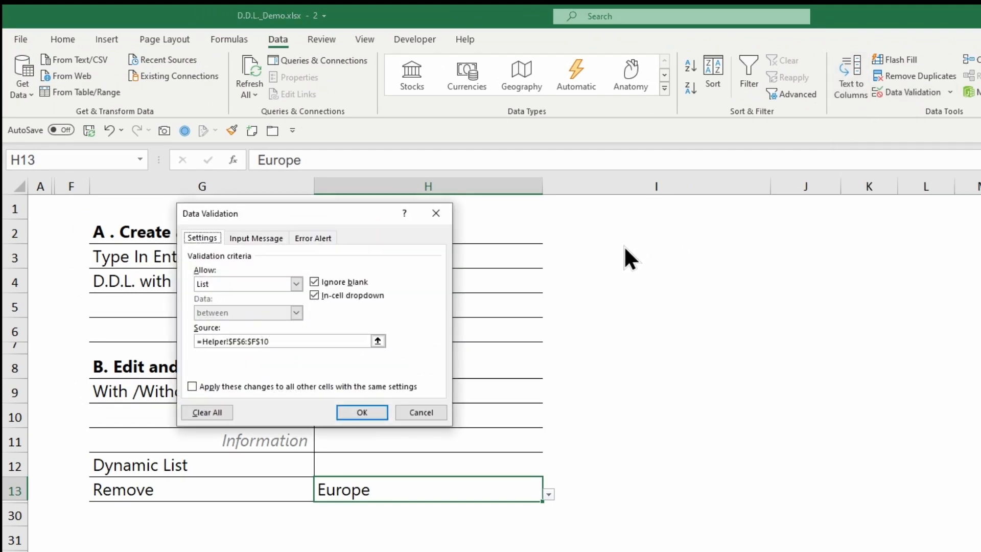
left_click(210, 412)
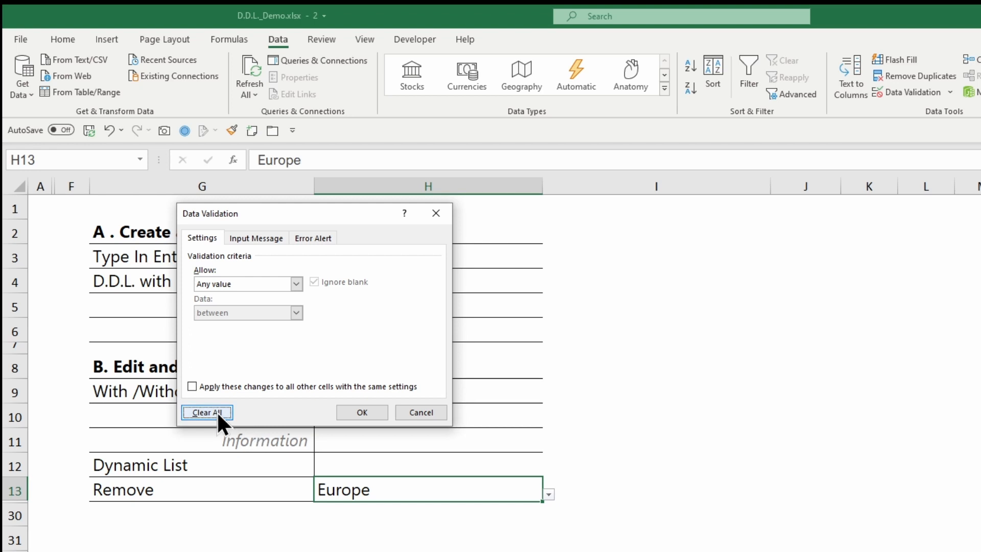
left_click(362, 412)
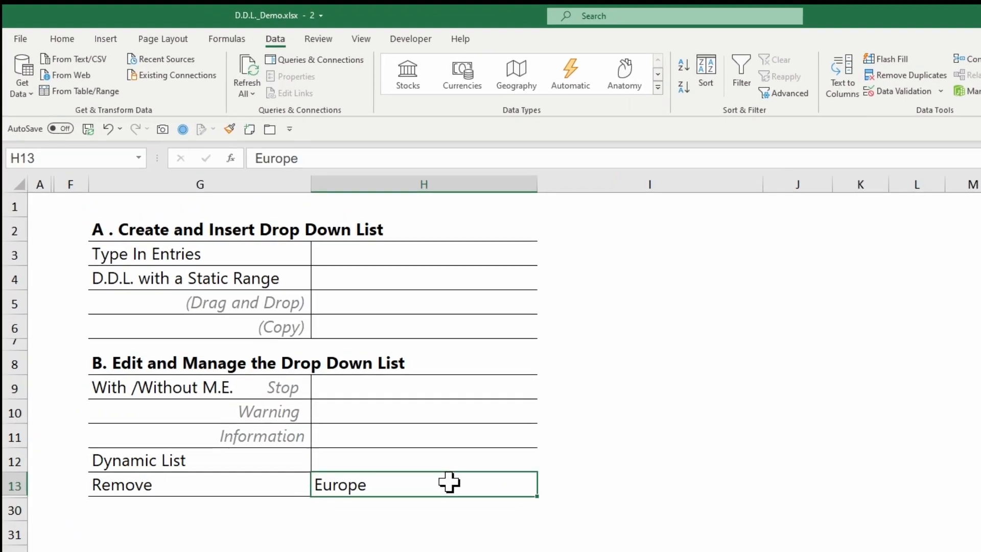
key("Delete")
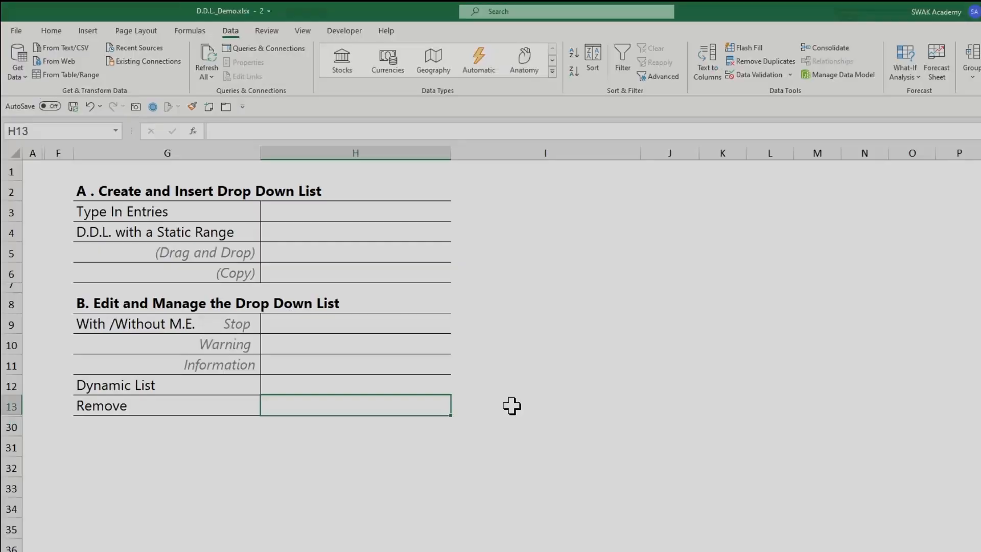